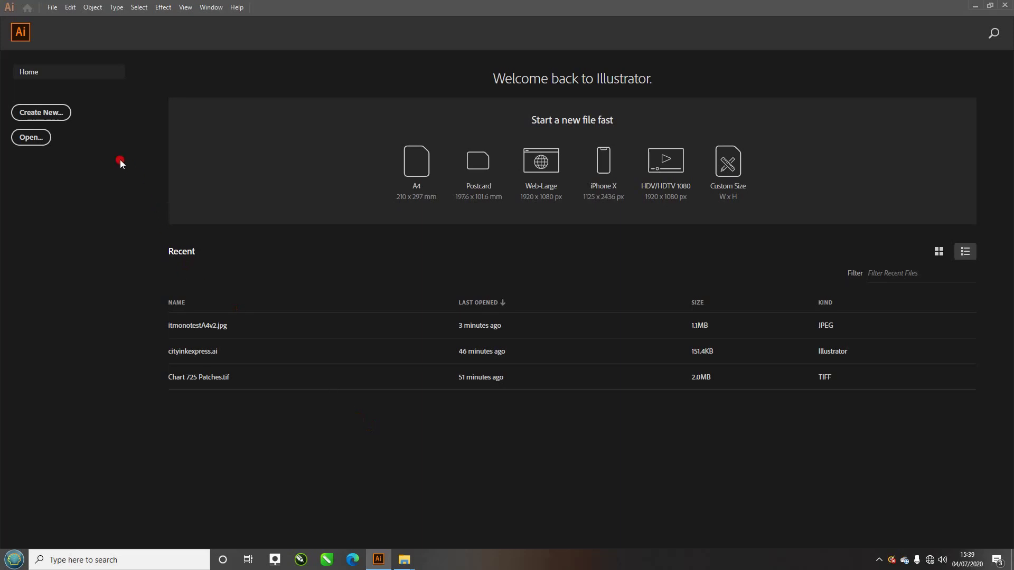
Step: Create a new A4 portrait RGB document named cityinkexpress-new-one
{"action": "left_click", "coordinate": [53, 113]}
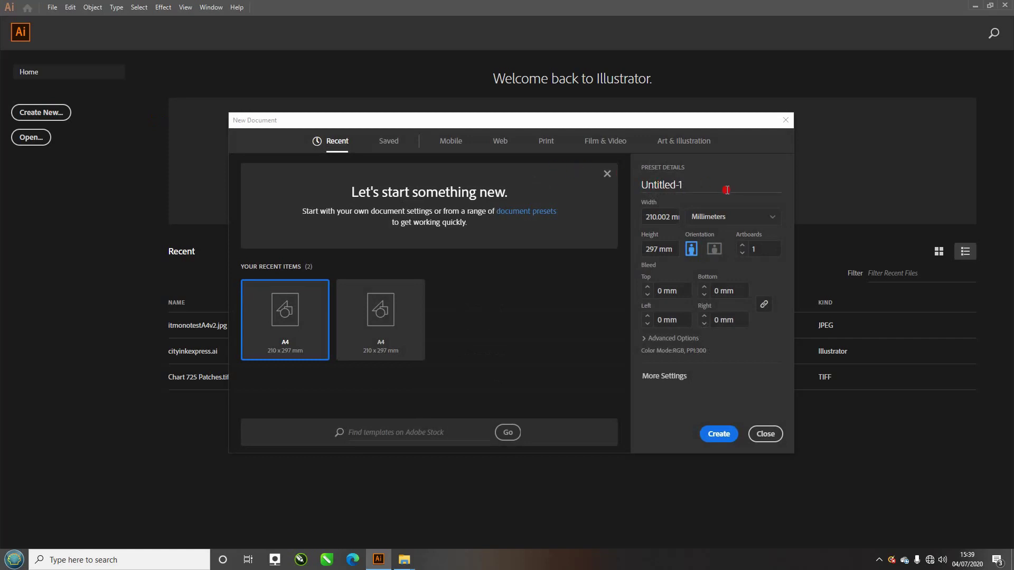
{"action": "left_click_drag", "start_coordinate": [712, 189], "coordinate": [511, 151]}
{"action": "type", "text": "c"}
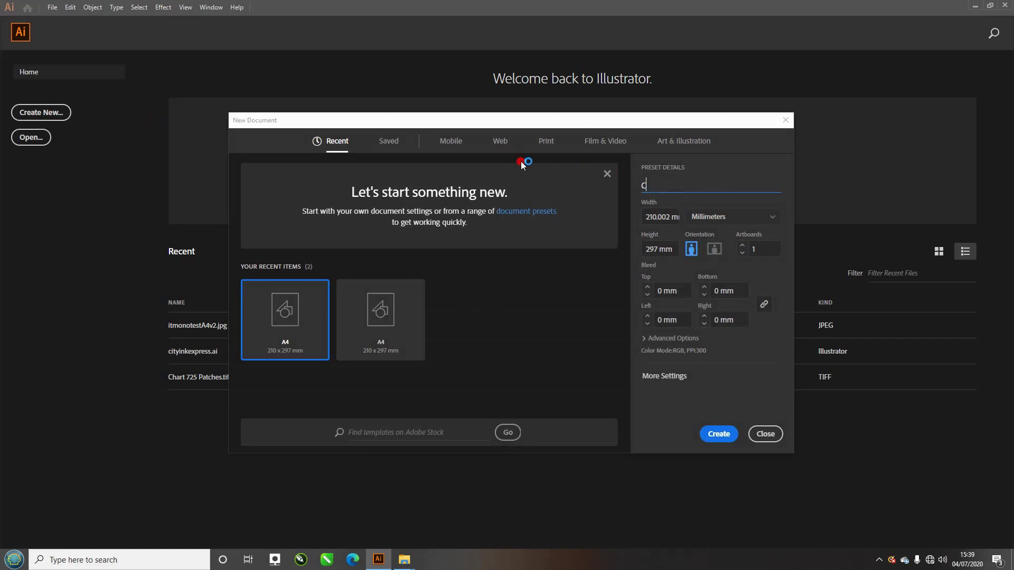
{"action": "type", "text": "ityinkexpress-new-one"}
{"action": "left_click", "coordinate": [655, 381]}
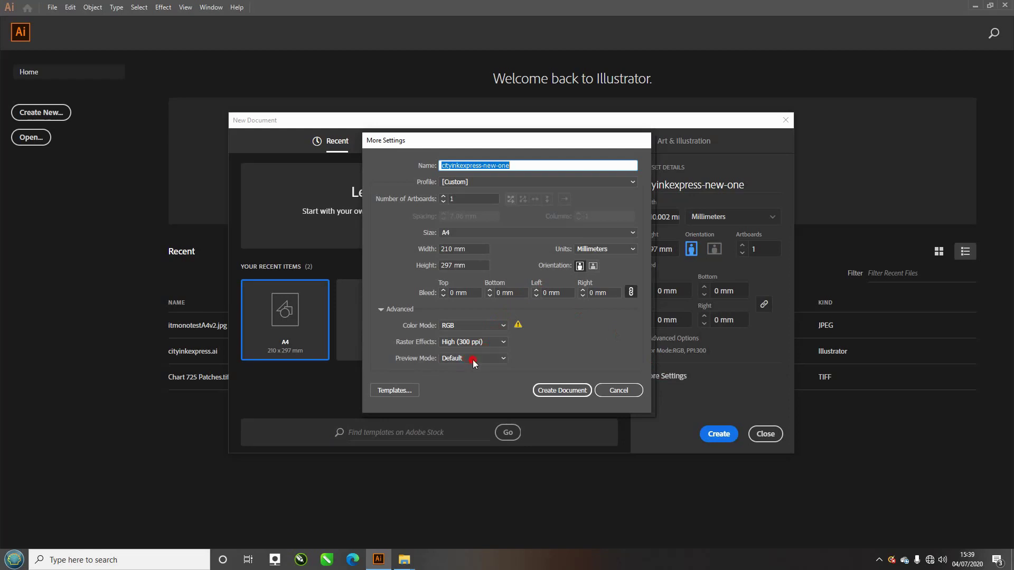
{"action": "left_click", "coordinate": [578, 390]}
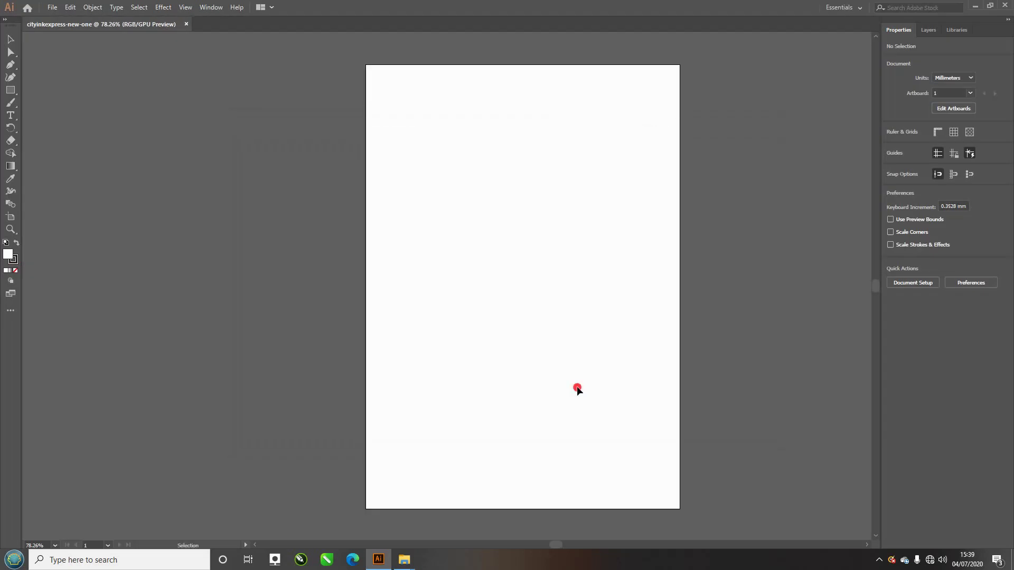
Step: Set Color Settings working spaces to Adobe RGB (1998) and U.S. Web Coated (SWOP) v2, then choose Save
{"action": "left_click", "coordinate": [54, 6]}
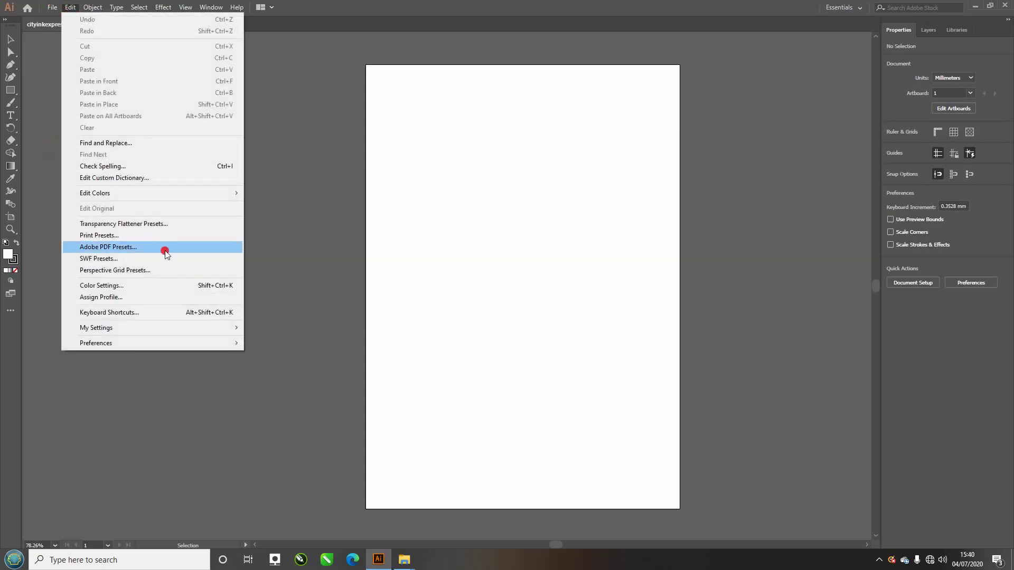
{"action": "left_click", "coordinate": [167, 286]}
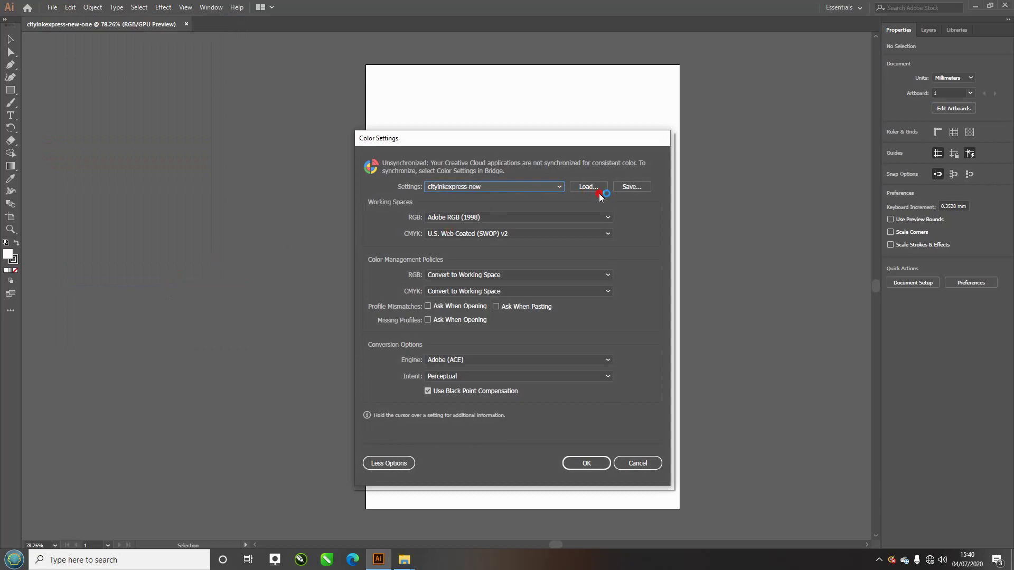
{"action": "mouse_move", "coordinate": [509, 216]}
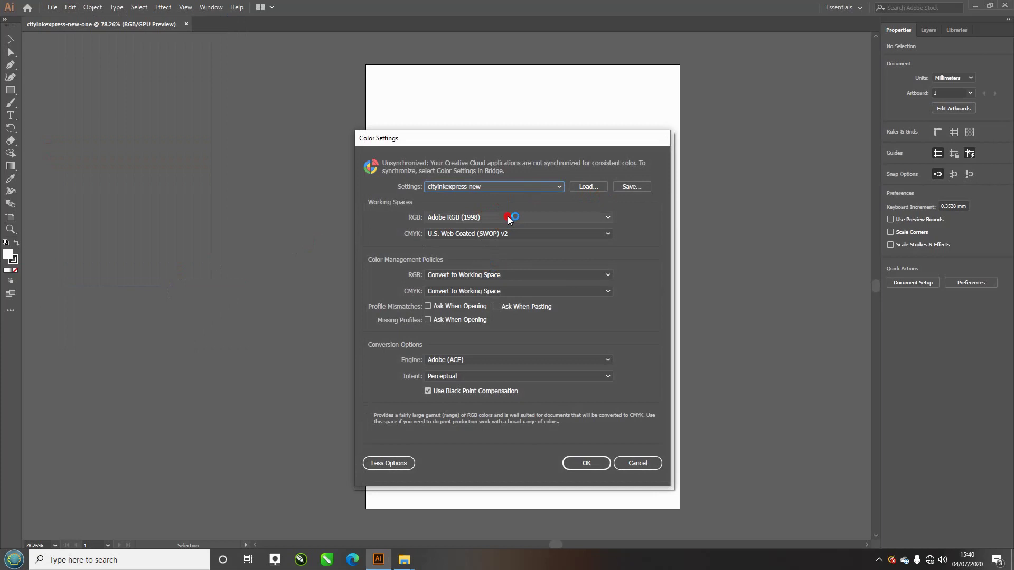
{"action": "left_click", "coordinate": [509, 218]}
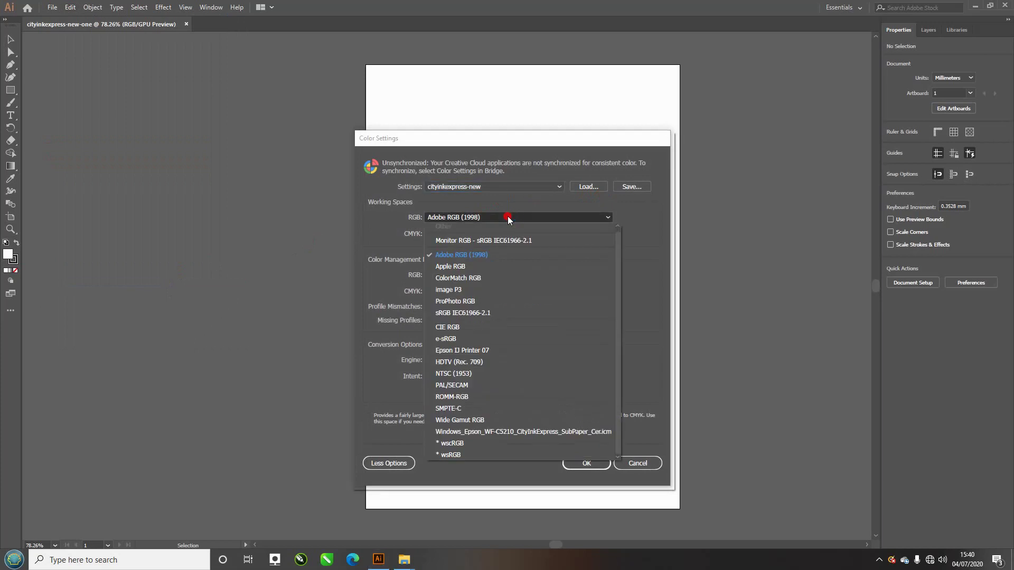
{"action": "left_click", "coordinate": [486, 255]}
{"action": "left_click", "coordinate": [480, 235]}
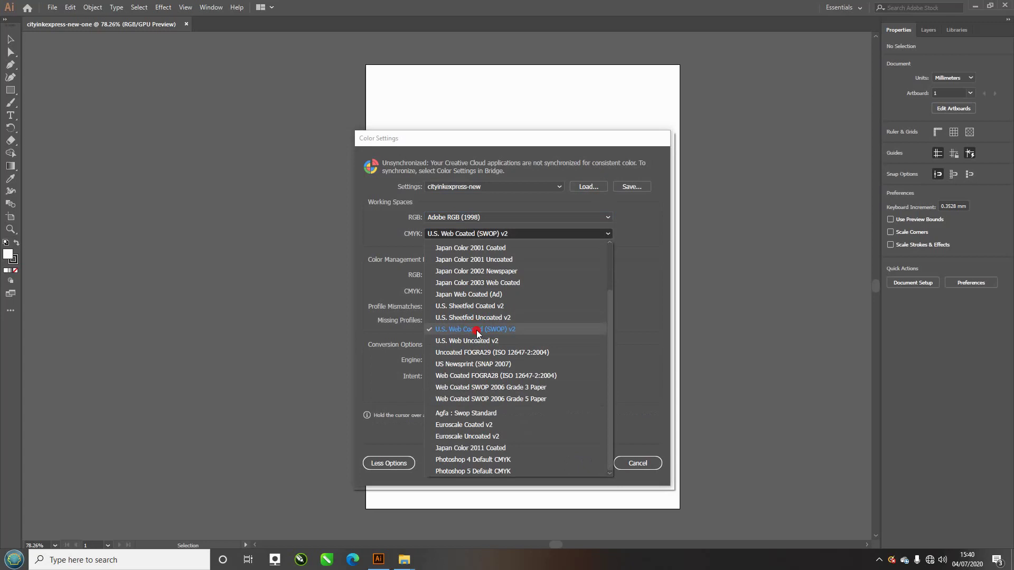
{"action": "left_click", "coordinate": [475, 332]}
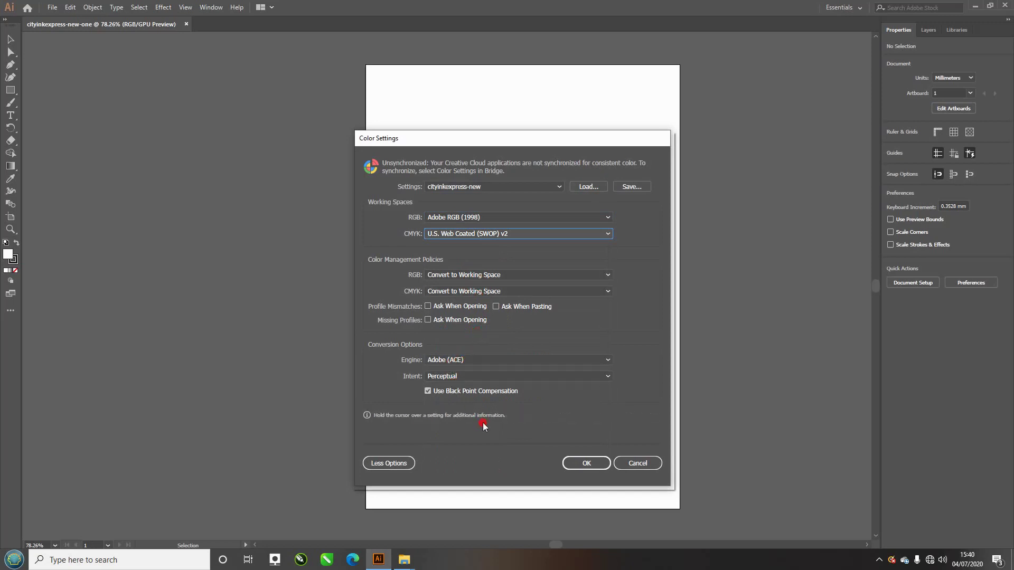
{"action": "left_click", "coordinate": [634, 186]}
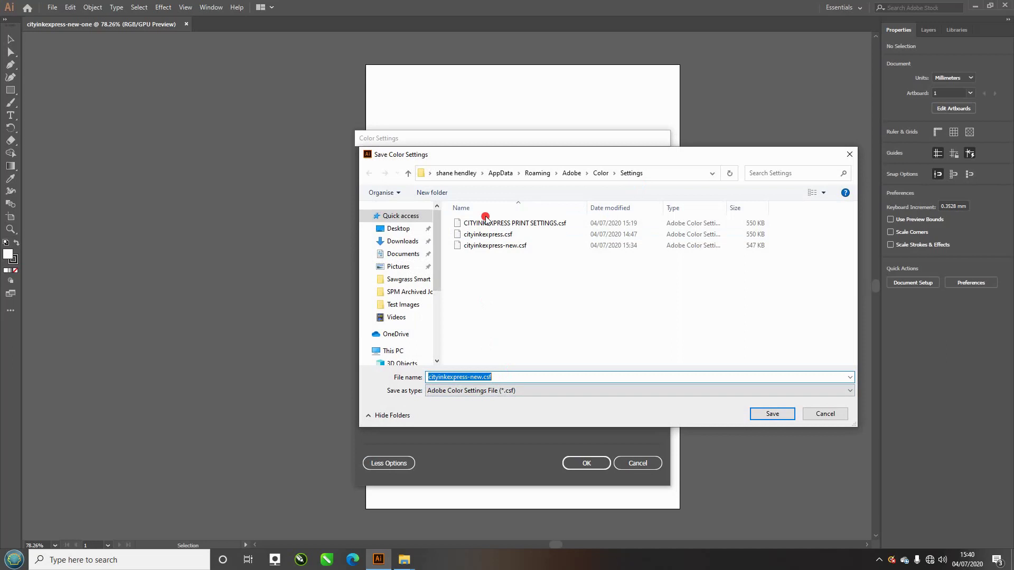
Step: Delete the old CITYINKEXPRESS PRINT SETTINGS.csf, cityinkexpress.csf and cityinkexpress-new.csf files
{"action": "left_click", "coordinate": [484, 224]}
{"action": "key", "text": "Delete"}
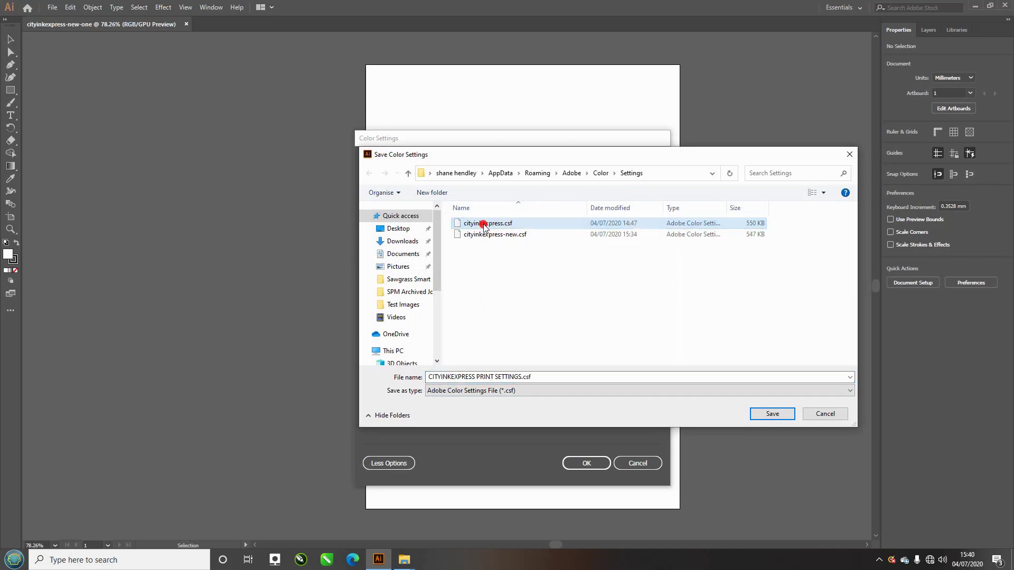
{"action": "left_click", "coordinate": [484, 224]}
{"action": "key", "text": "Delete"}
{"action": "left_click", "coordinate": [484, 223]}
{"action": "key", "text": "Delete"}
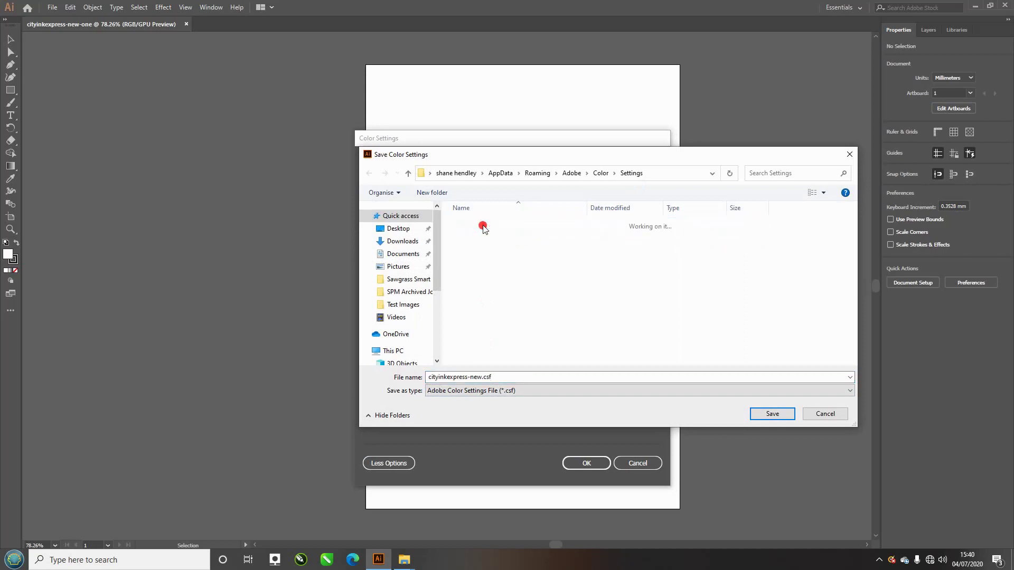
Step: Save the colour settings as cityinkexpress-new.csf and confirm them
{"action": "left_click", "coordinate": [479, 378]}
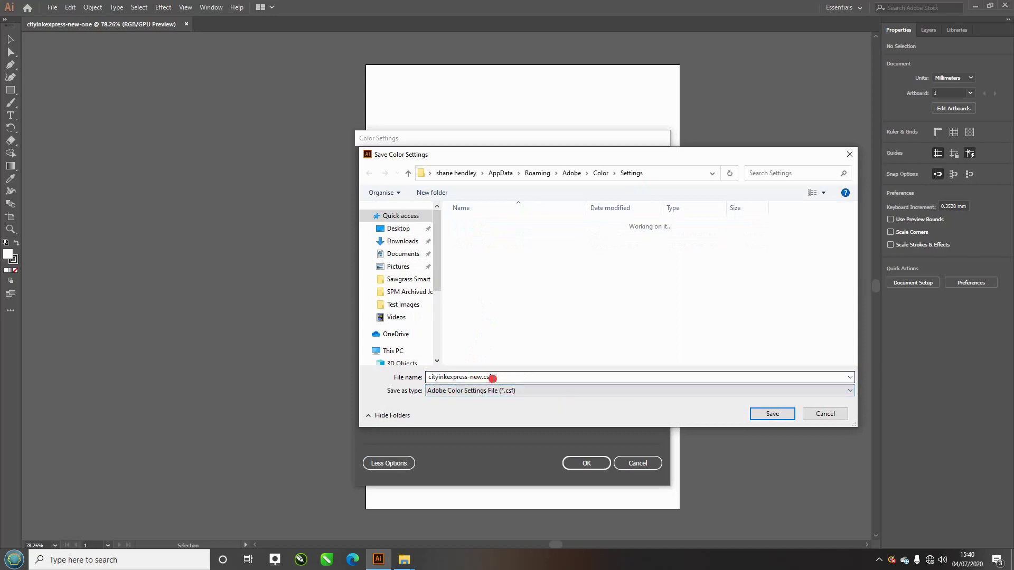
{"action": "left_click_drag", "start_coordinate": [498, 376], "coordinate": [429, 377]}
{"action": "left_click", "coordinate": [773, 415]}
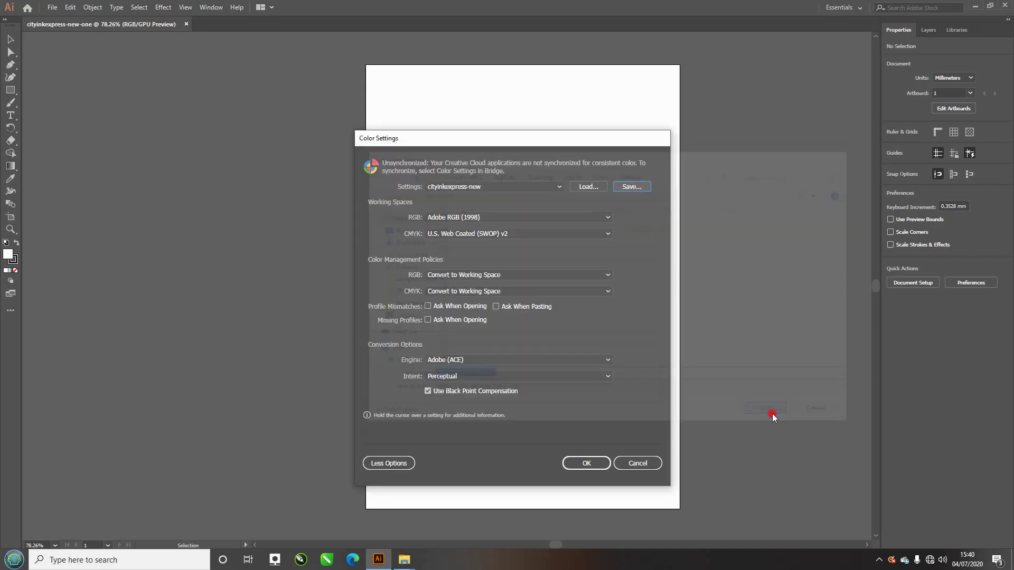
{"action": "left_click", "coordinate": [607, 465]}
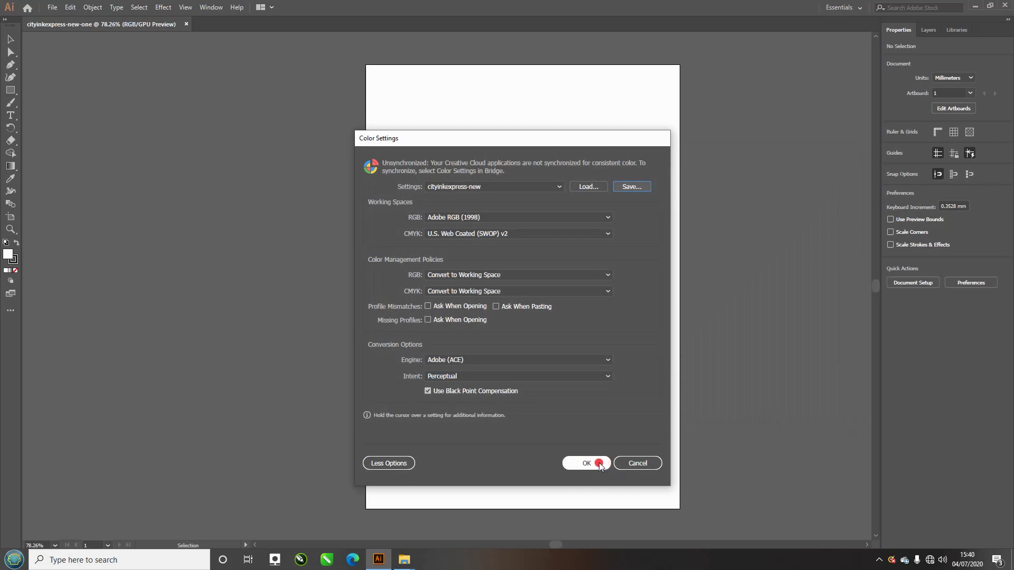
Step: Apply the custom cityinkexpress-new colour settings to the document
{"action": "left_click", "coordinate": [597, 463]}
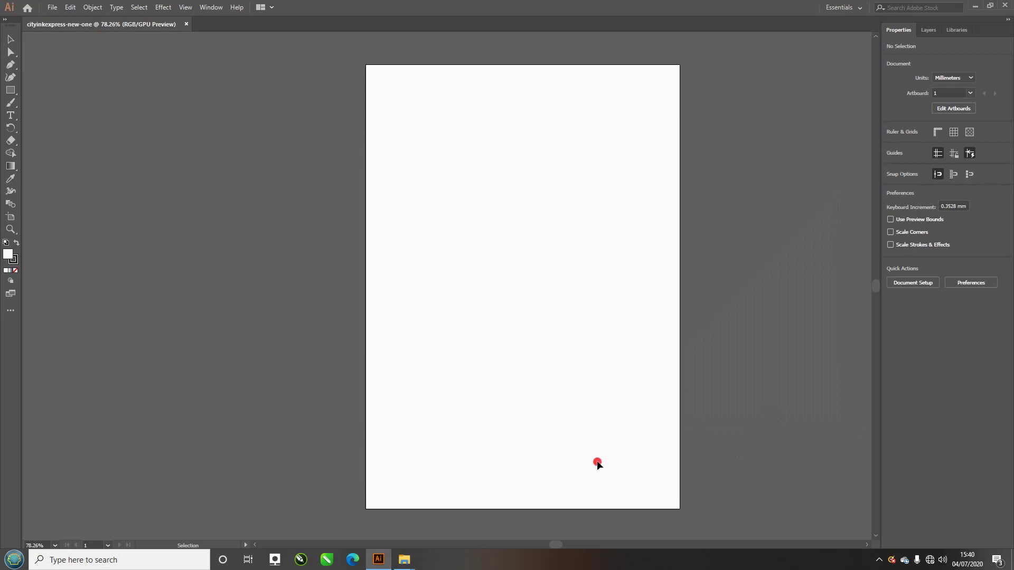
{"action": "key", "text": "a"}
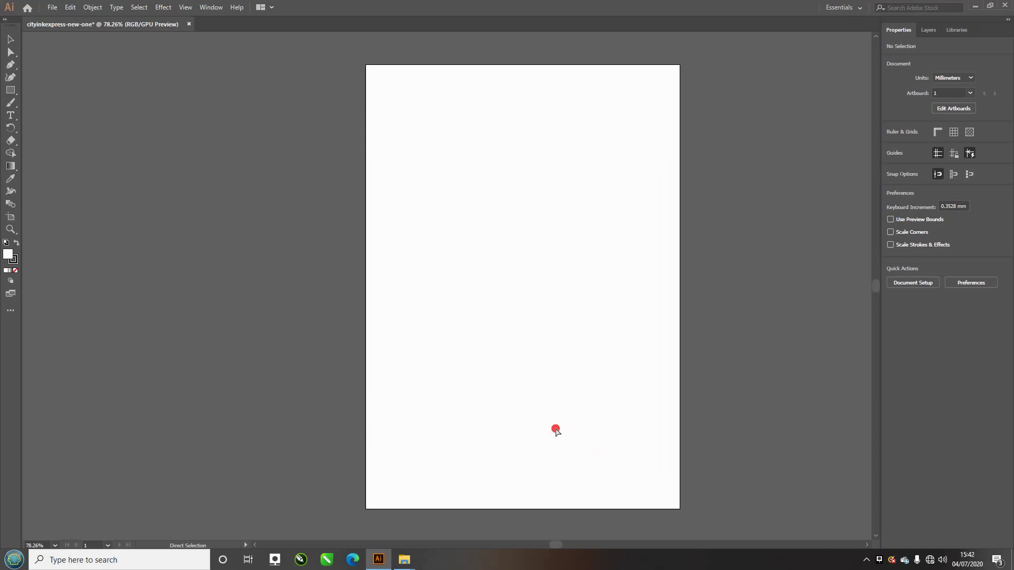
{"action": "key", "text": "v"}
Step: Save the document to the Desktop as cityinkexpress-new-one.ai in Illustrator CC format, then close it
{"action": "left_click", "coordinate": [53, 7]}
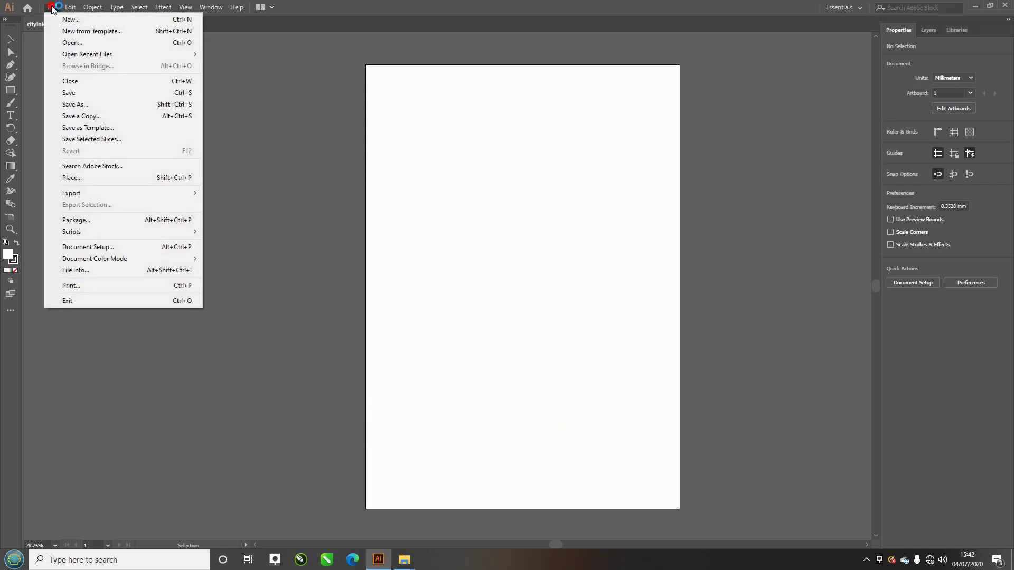
{"action": "left_click", "coordinate": [77, 105]}
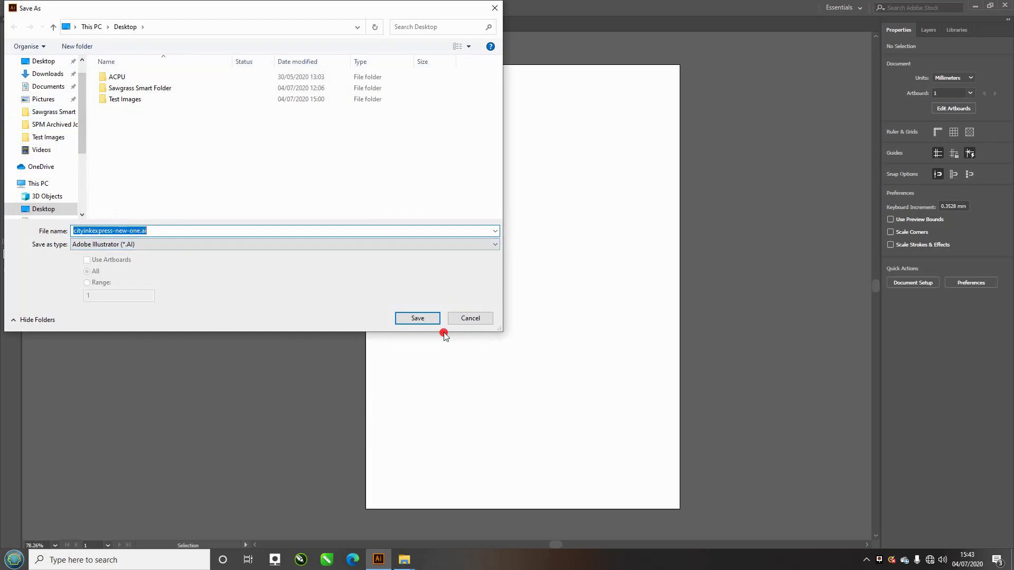
{"action": "left_click", "coordinate": [428, 319]}
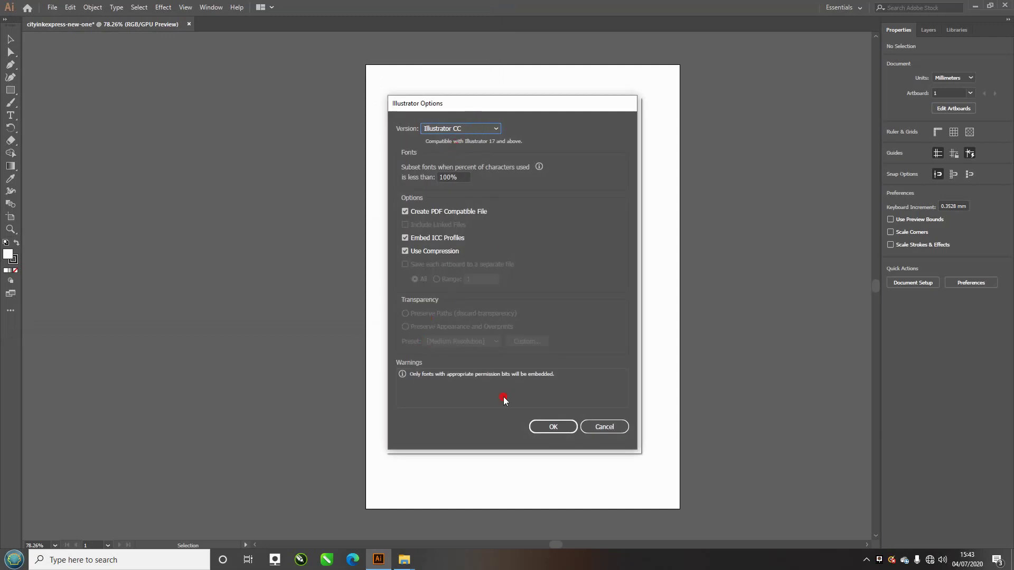
{"action": "left_click", "coordinate": [554, 426]}
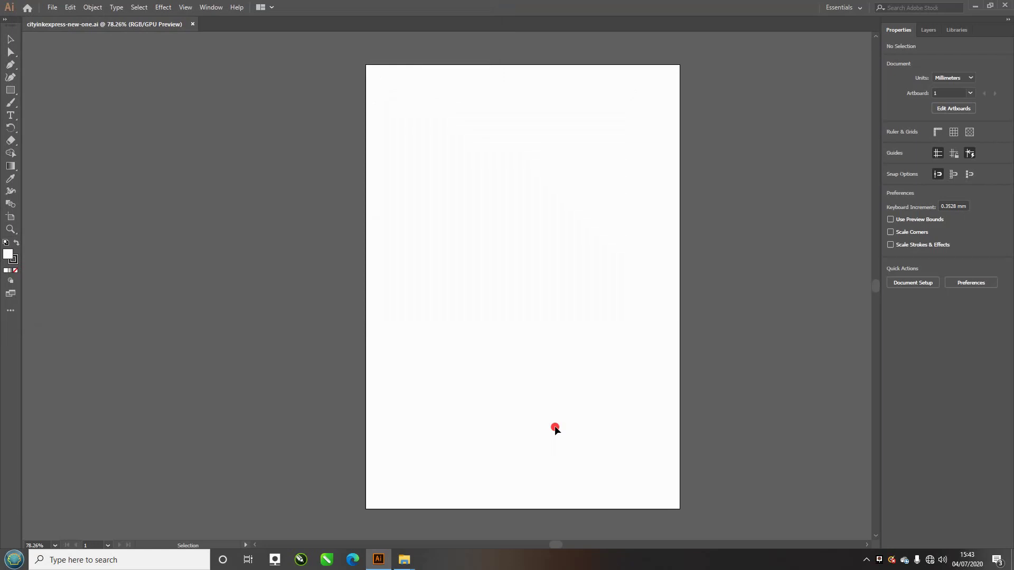
{"action": "key", "text": "ctrl+w"}
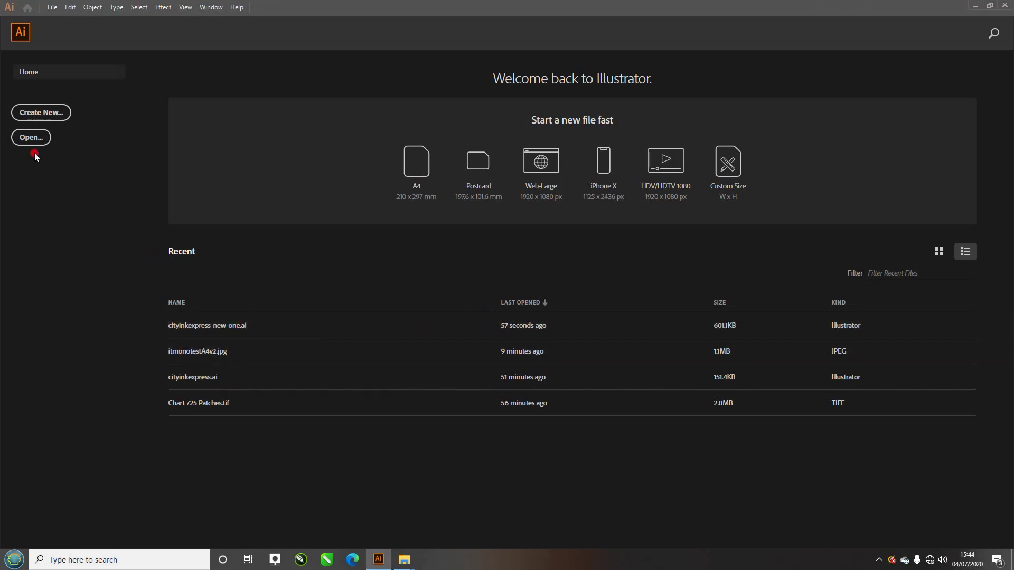
Step: Reopen cityinkexpress-new-one.ai from the Desktop via the Home screen
{"action": "left_click", "coordinate": [31, 139]}
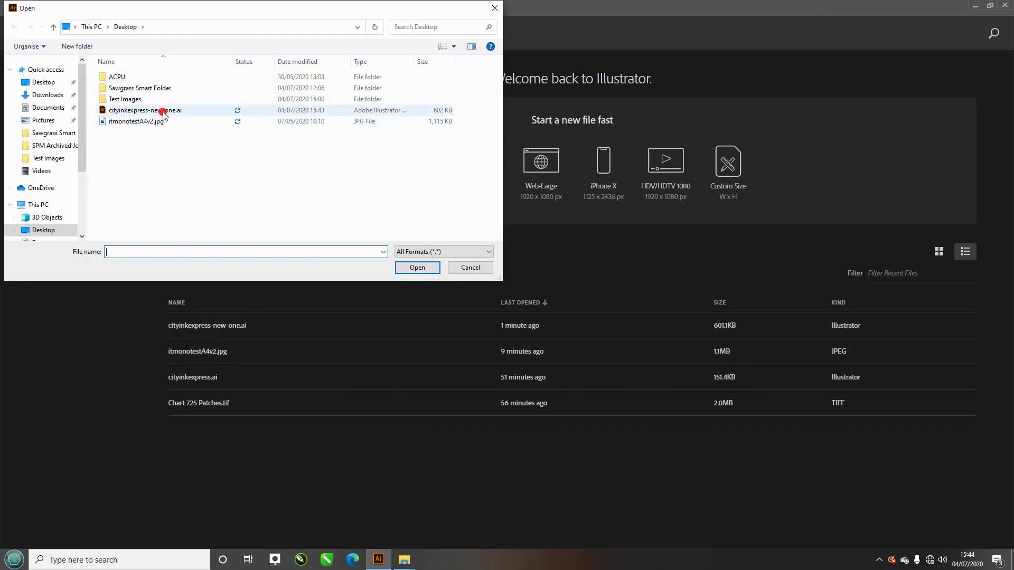
{"action": "left_click", "coordinate": [163, 110]}
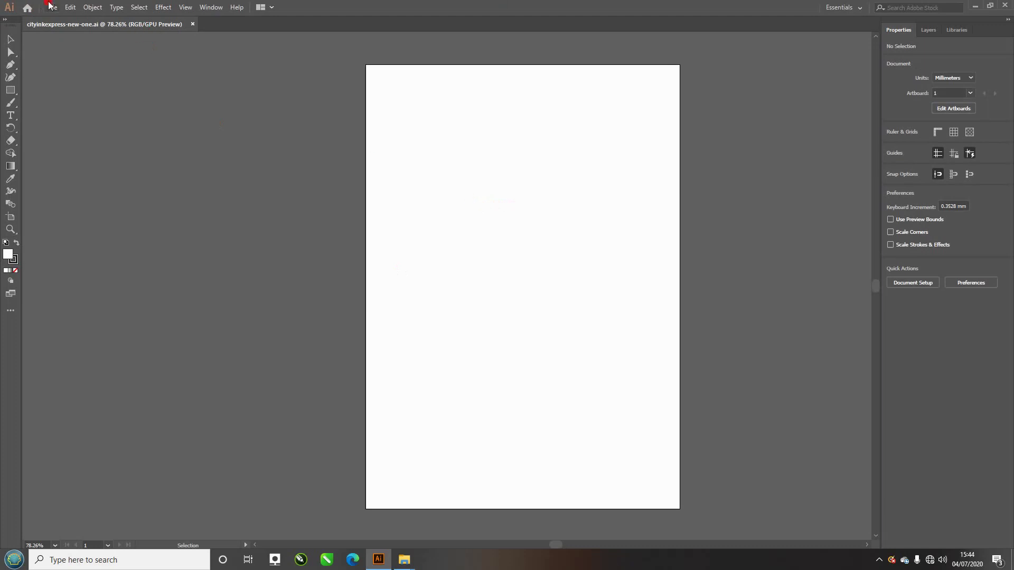
Step: Open the itmonotestA4v2.jpg motorcycle test image
{"action": "left_click", "coordinate": [53, 7]}
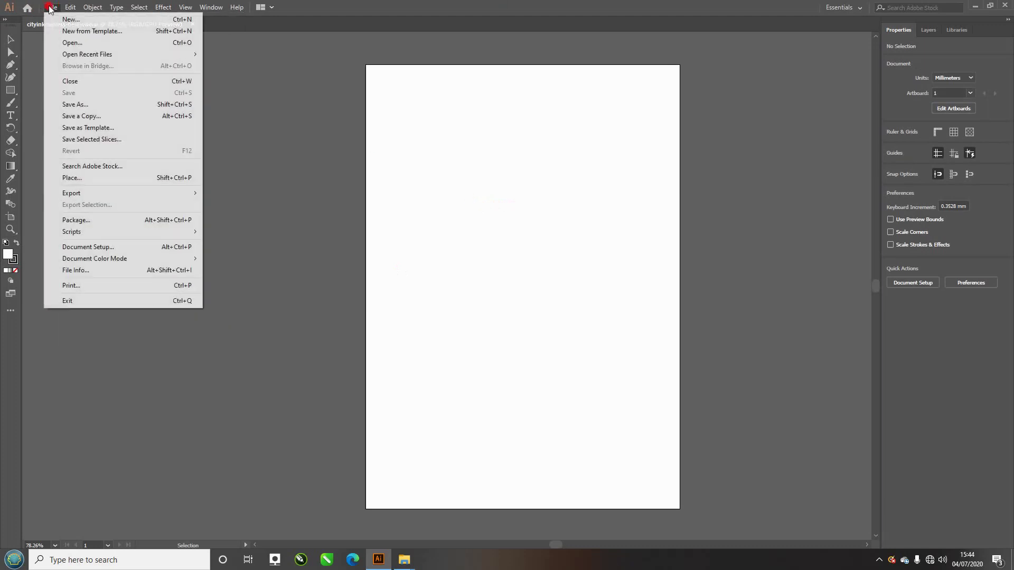
{"action": "left_click", "coordinate": [79, 41]}
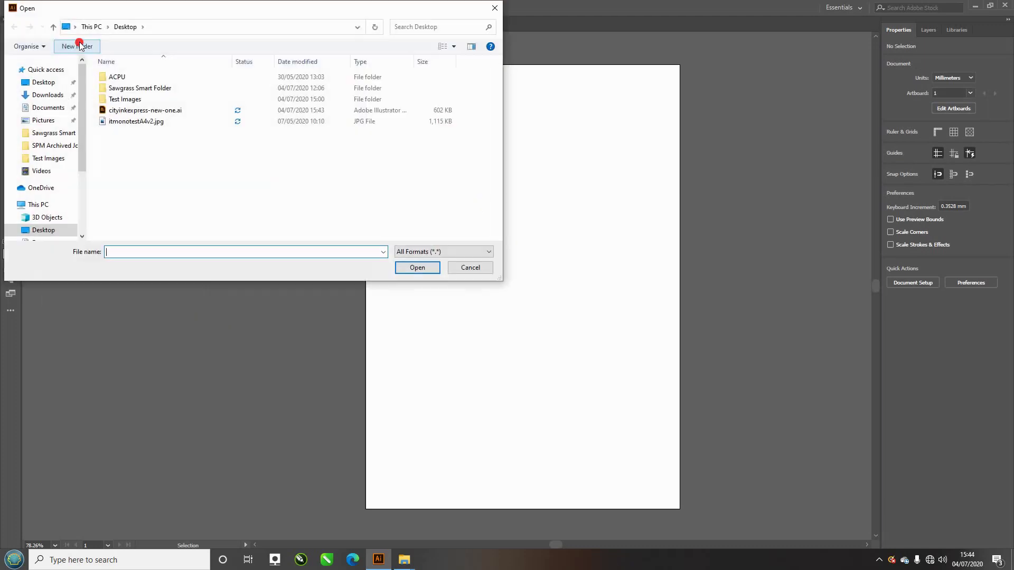
{"action": "left_click", "coordinate": [193, 122]}
{"action": "left_click", "coordinate": [417, 267]}
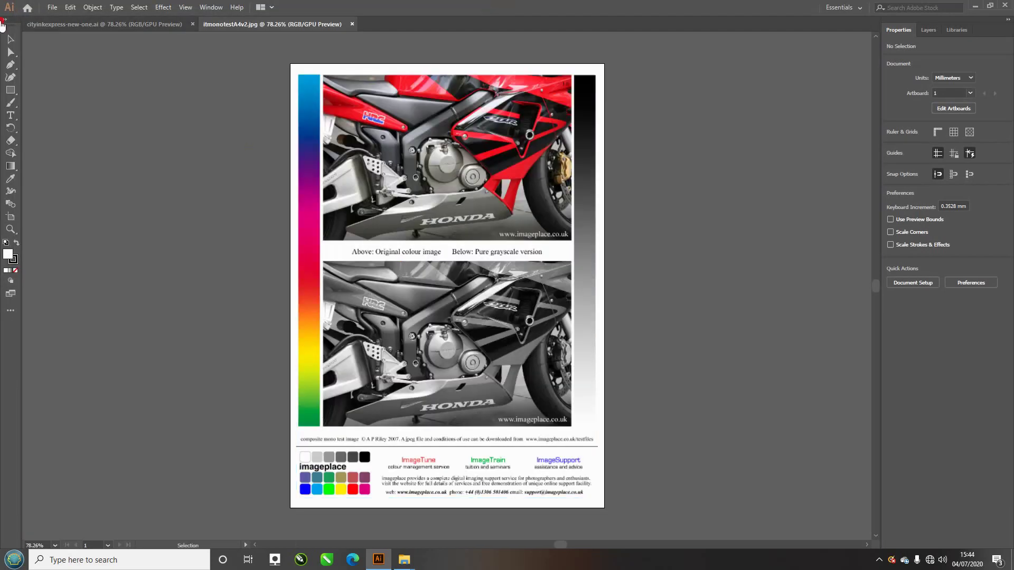
Step: Set up printing with the cityinkexpress-print-preset print preset for the SAWGRASS SG500
{"action": "left_click", "coordinate": [51, 8]}
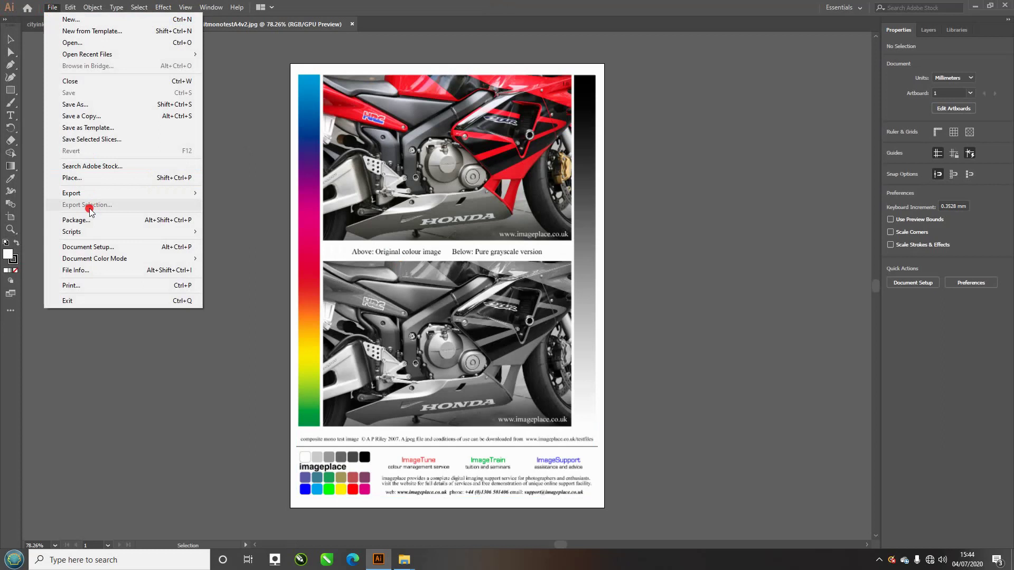
{"action": "left_click", "coordinate": [73, 285]}
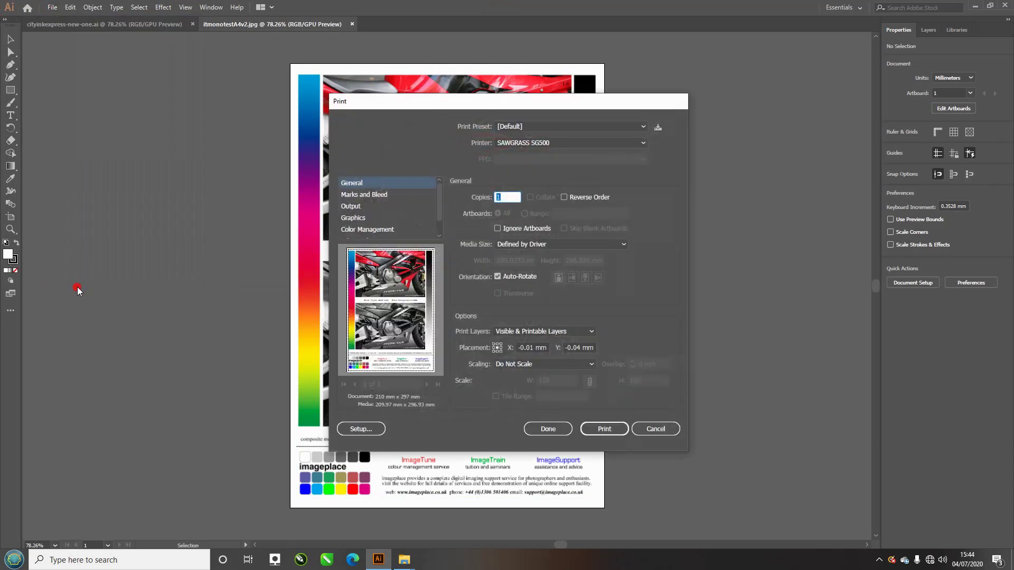
{"action": "left_click", "coordinate": [532, 128]}
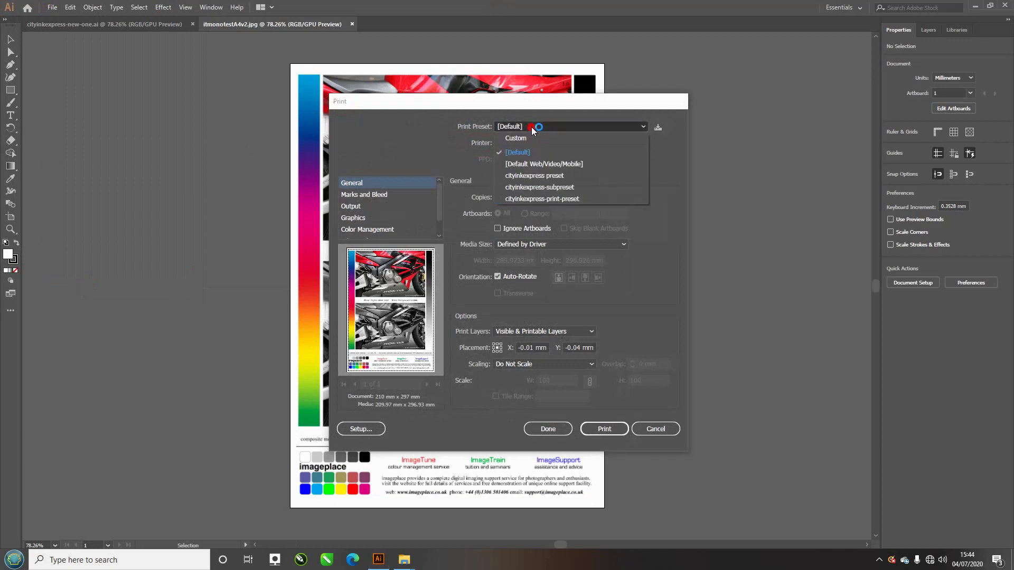
{"action": "left_click", "coordinate": [571, 177]}
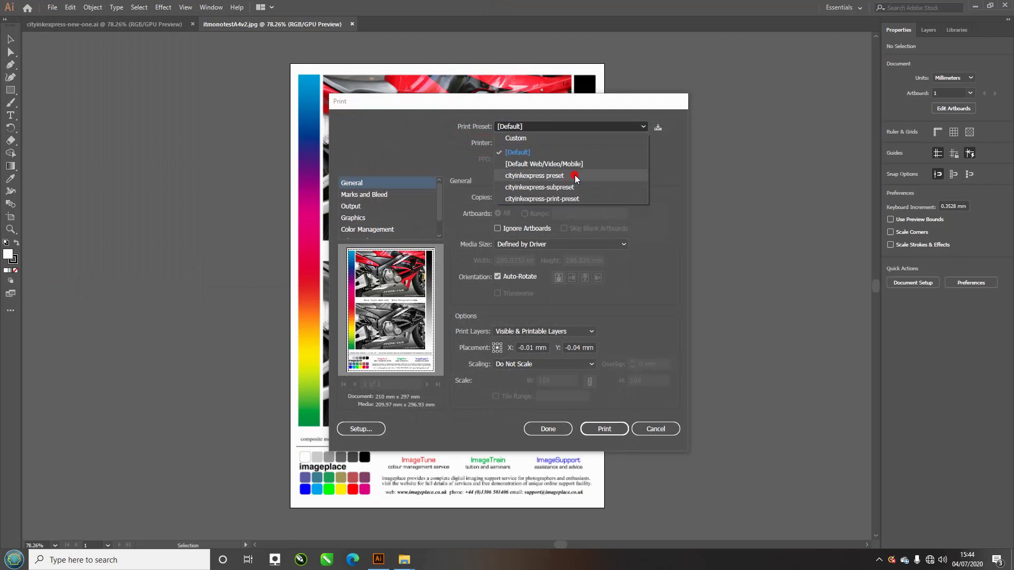
{"action": "left_click", "coordinate": [565, 199]}
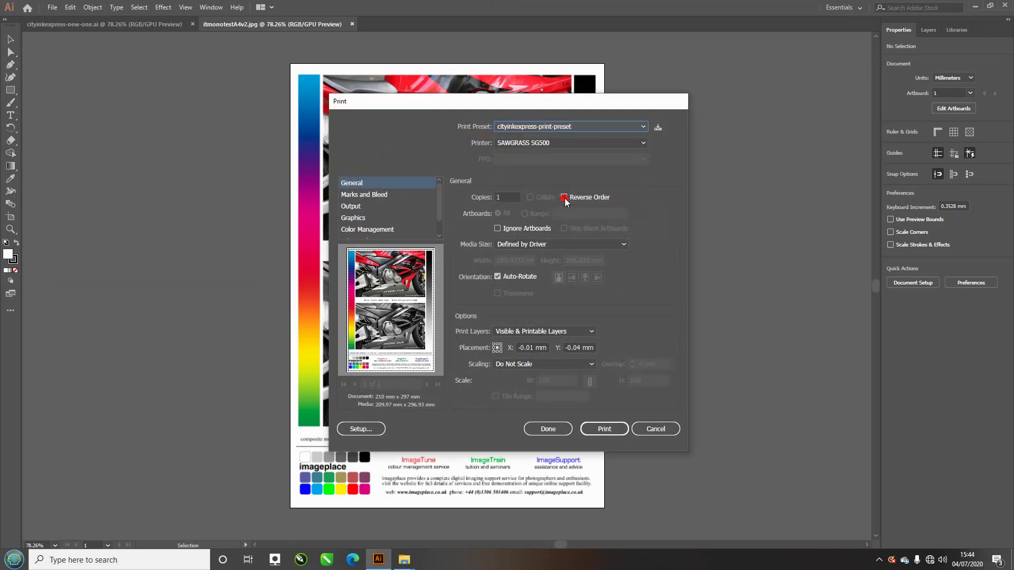